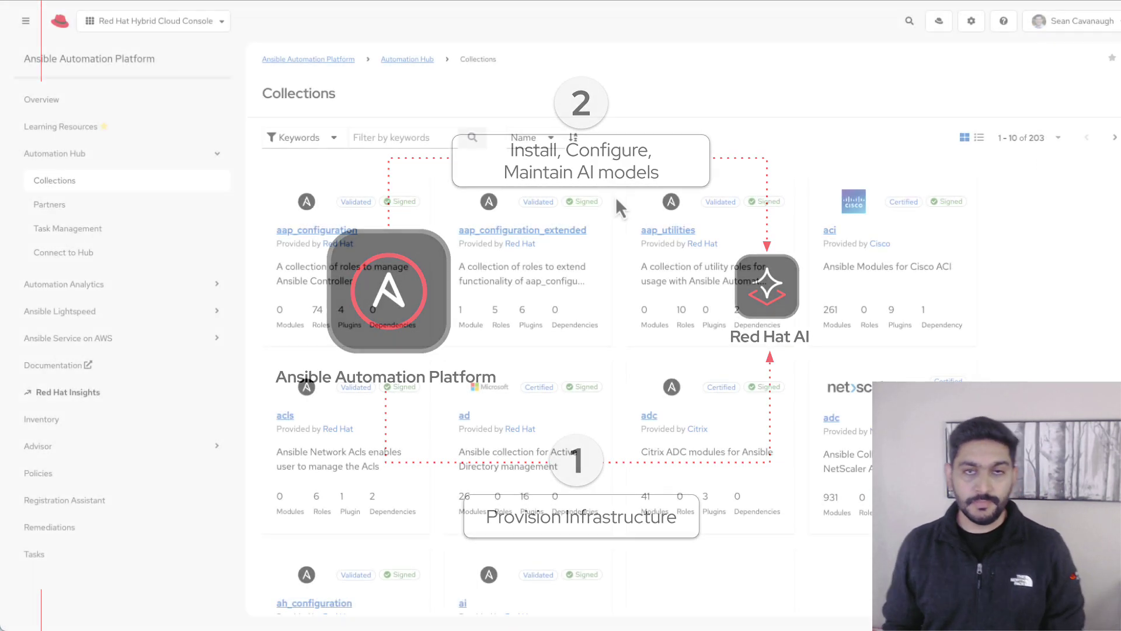
# Filter the Automation Hub collections by the keyword 'ai'
pyautogui.click(385, 138)
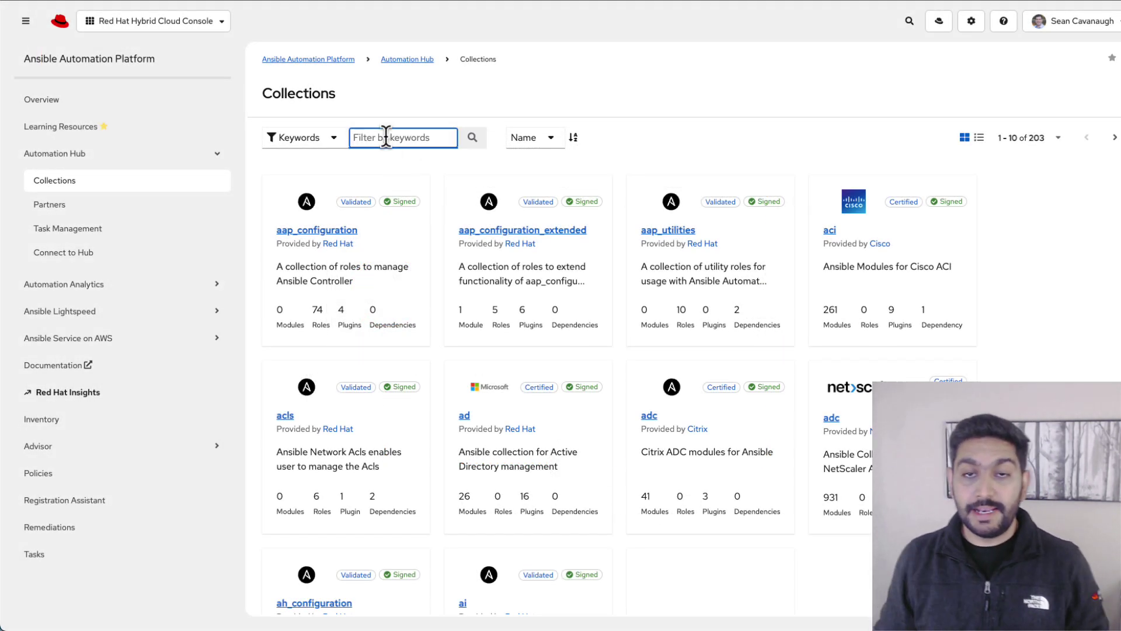
pyautogui.press('Return')
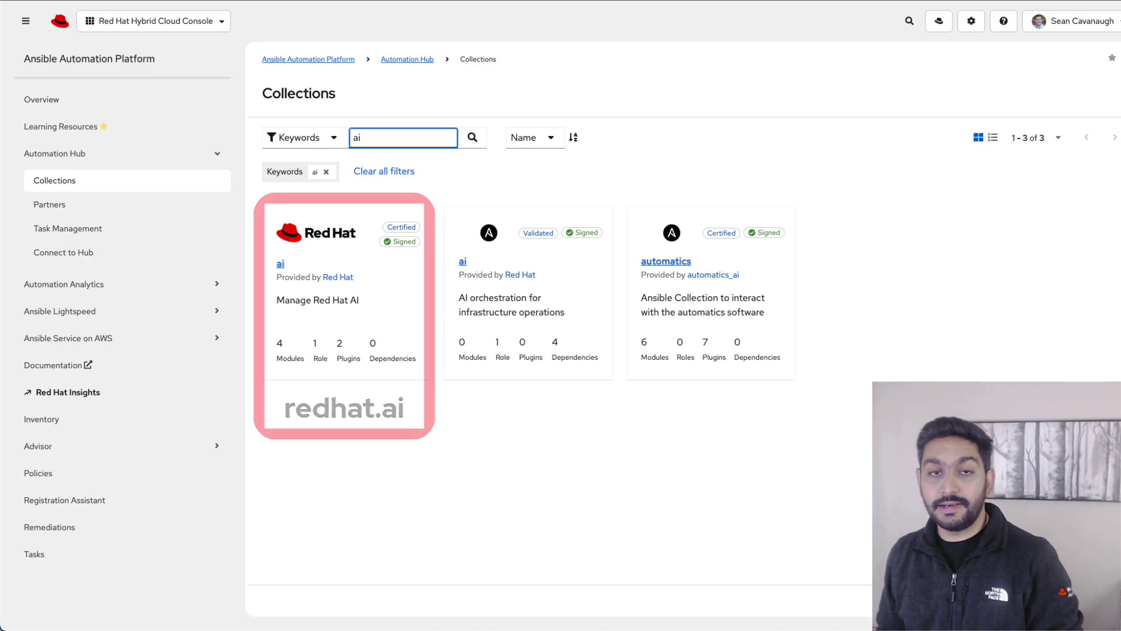
# Open the redhat.ai collection's contents and view the completion module documentation
pyautogui.click(283, 263)
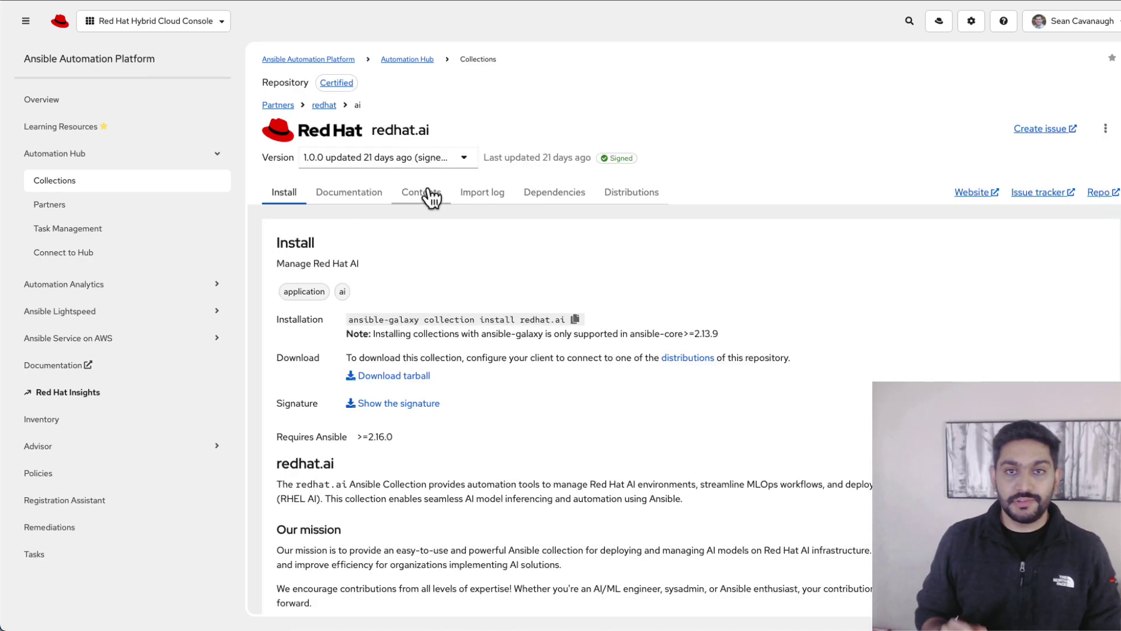
pyautogui.click(431, 195)
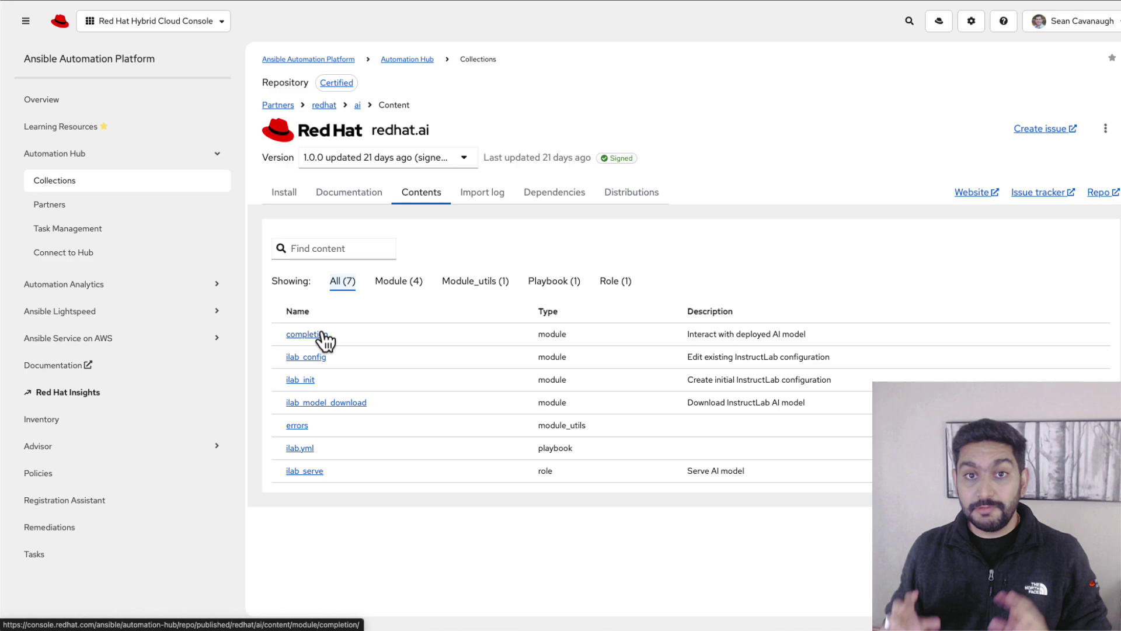
pyautogui.click(305, 334)
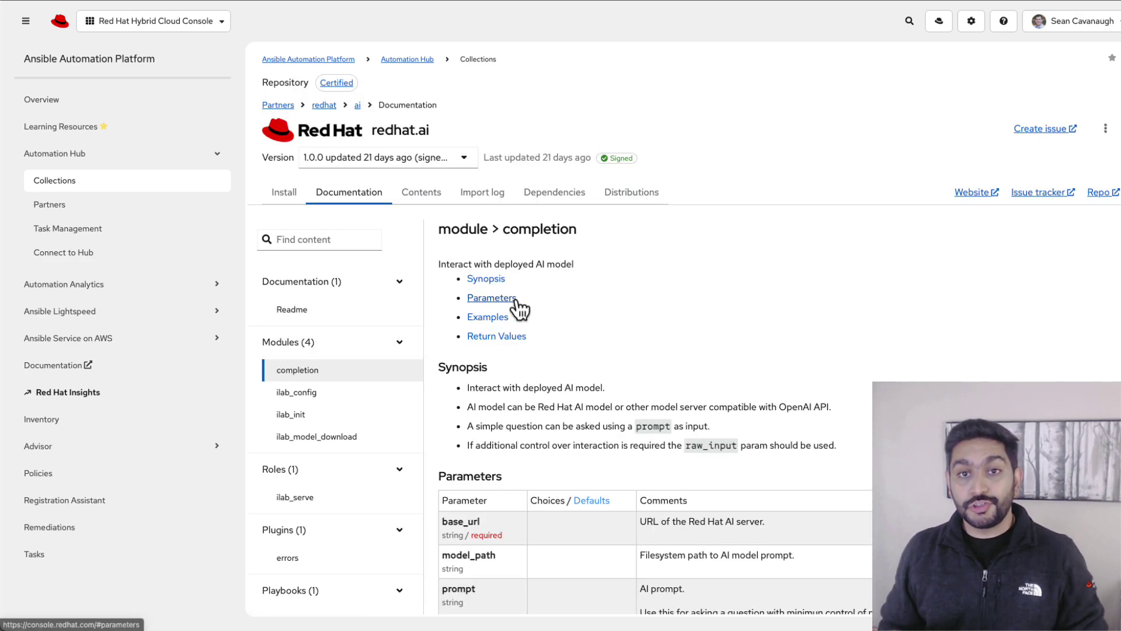
pyautogui.scroll(-5, 519, 309)
pyautogui.scroll(-5, 520, 308)
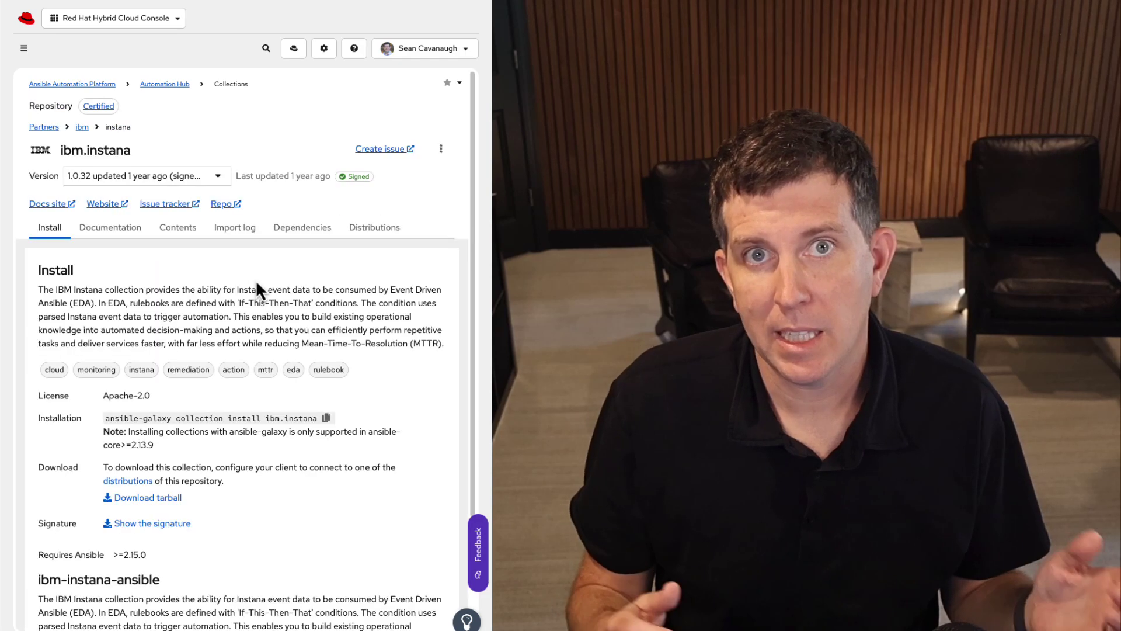
# Filter the ibm.instana collection contents to Eda/Plugins/Event_source
pyautogui.click(178, 226)
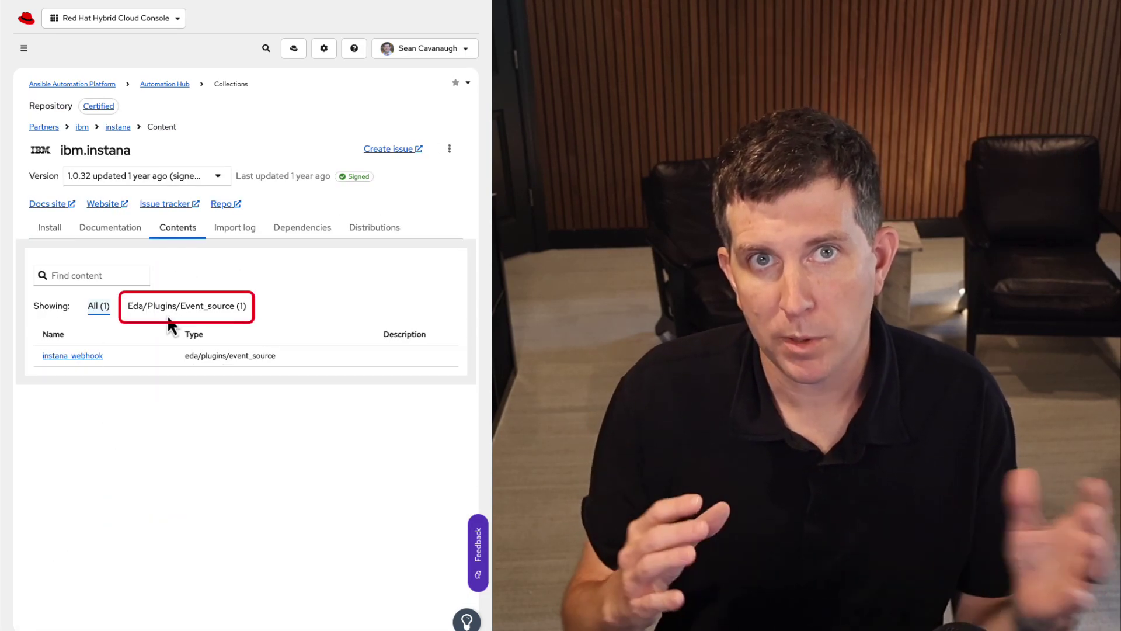
pyautogui.click(134, 305)
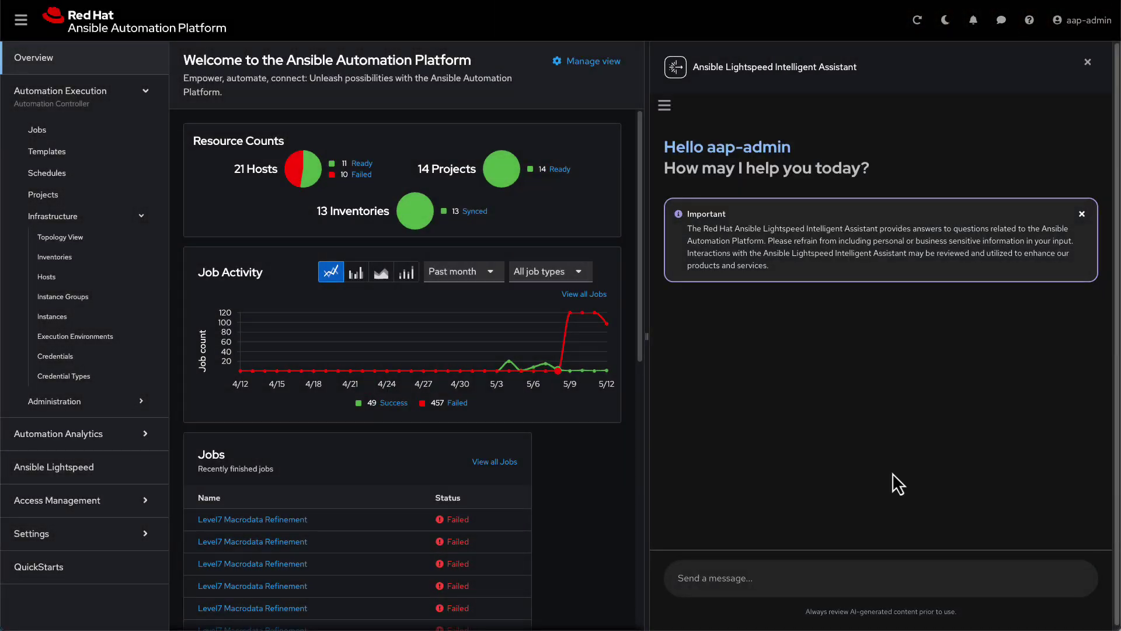
# Ask the Lightspeed Intelligent Assistant how to build an Ansible job template
pyautogui.click(1084, 216)
pyautogui.click(806, 578)
pyautogui.write('How do I build an Ansible Job Template?')
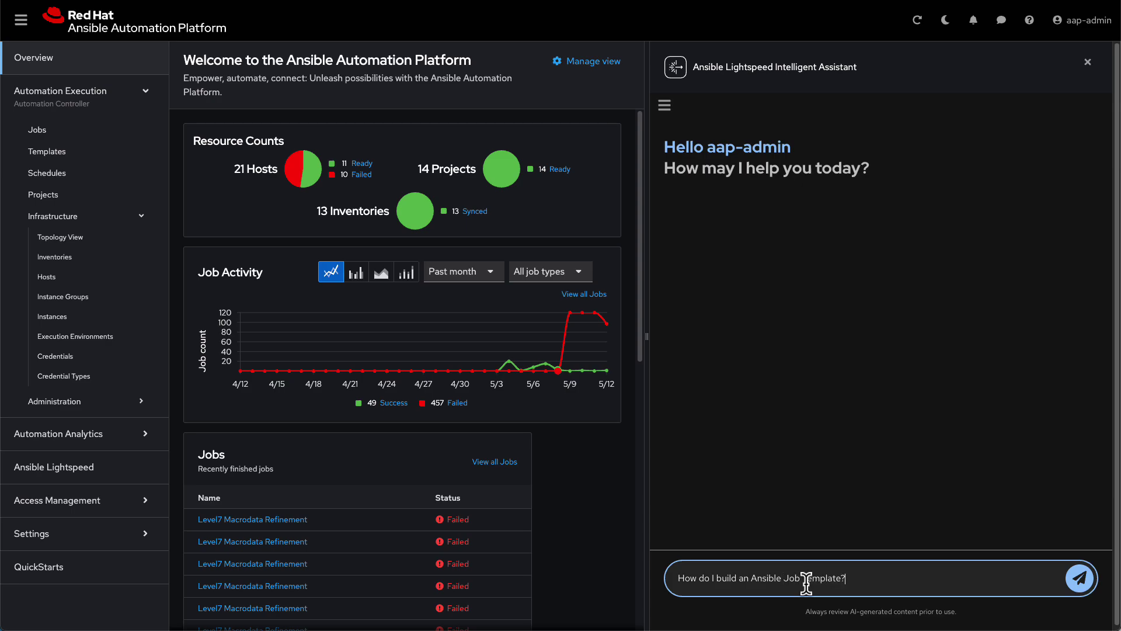
pyautogui.press('Return')
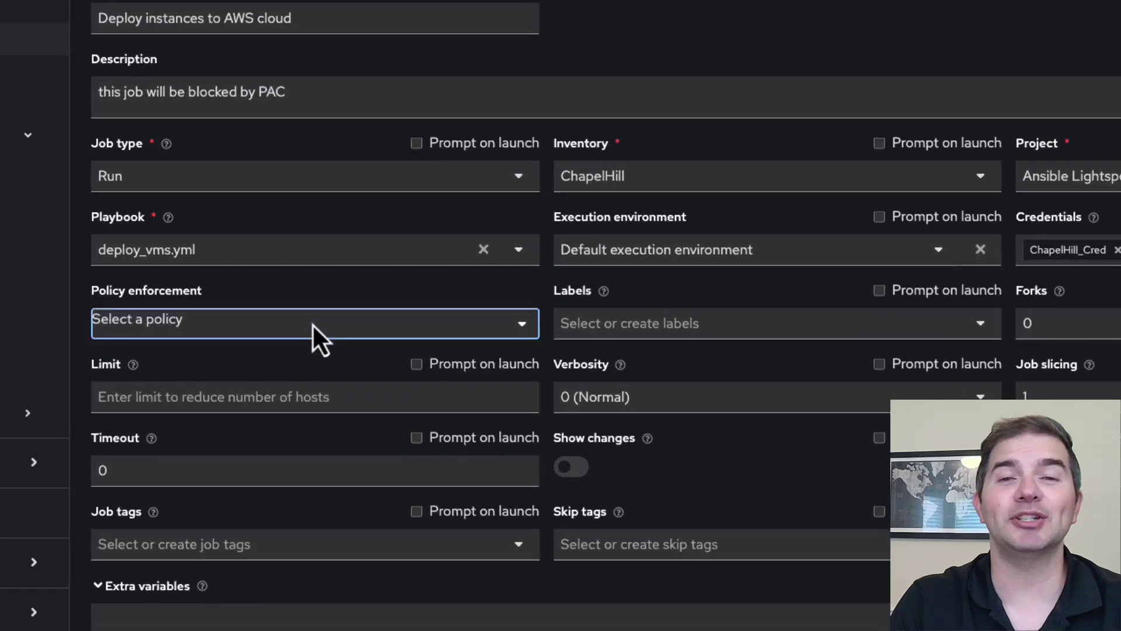
# Set policy enforcement to gpu_limit_policy, save the template, and launch a job
pyautogui.click(308, 321)
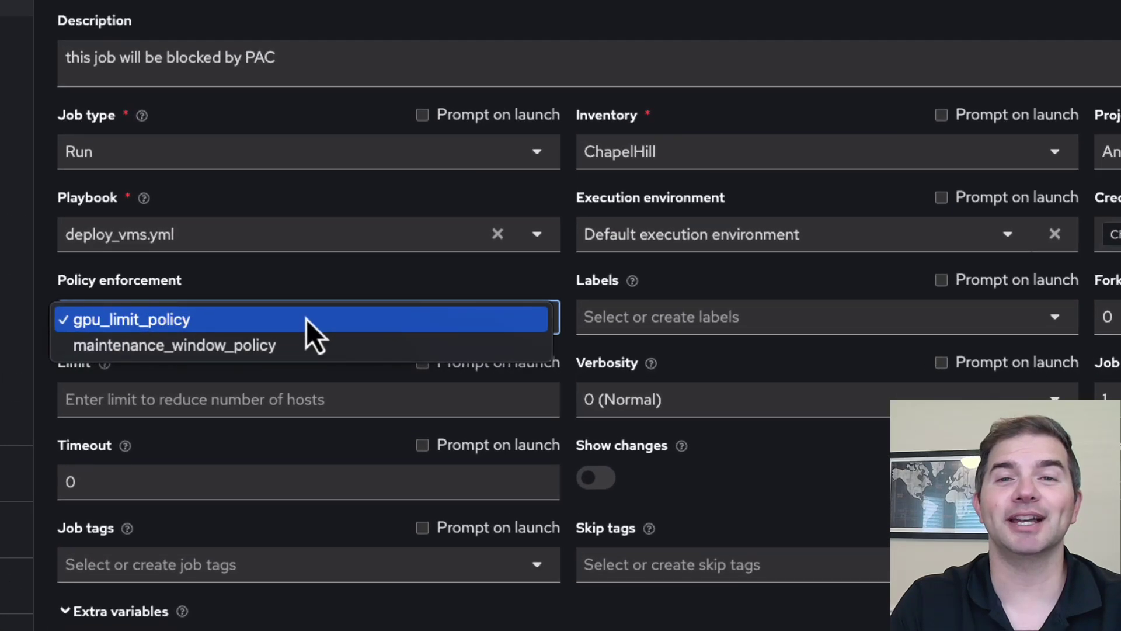
pyautogui.click(284, 324)
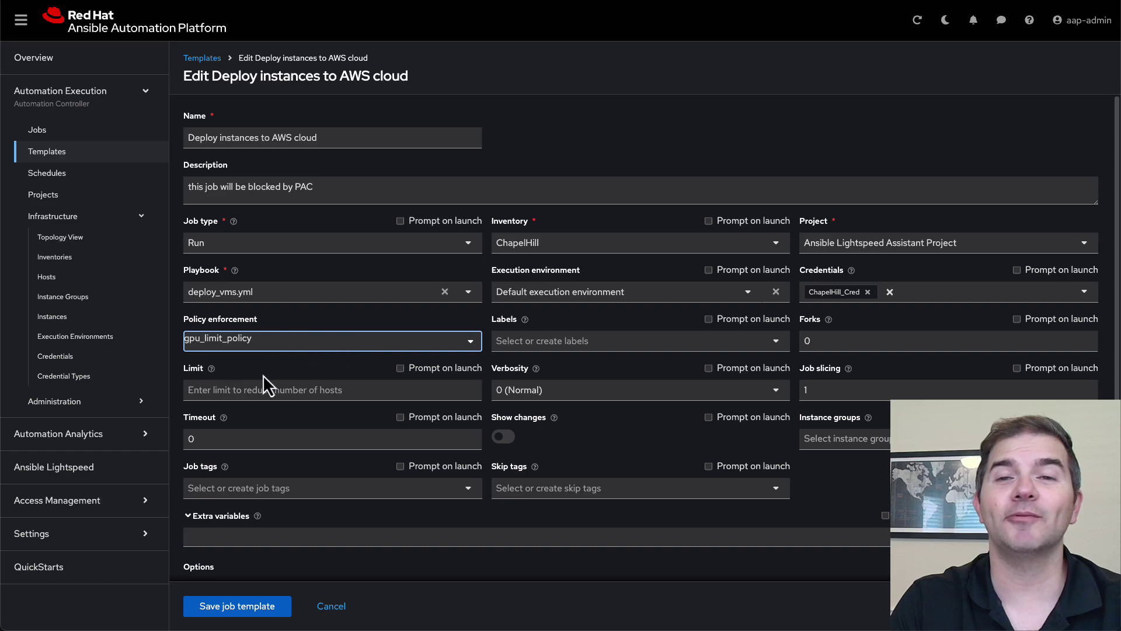
pyautogui.click(245, 606)
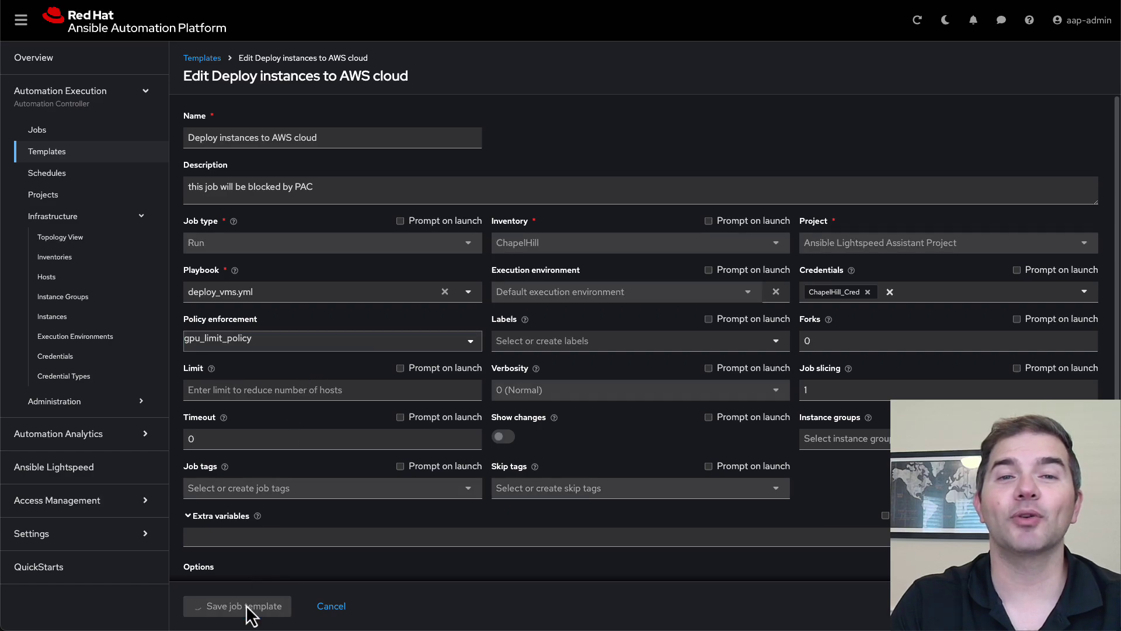
pyautogui.click(917, 69)
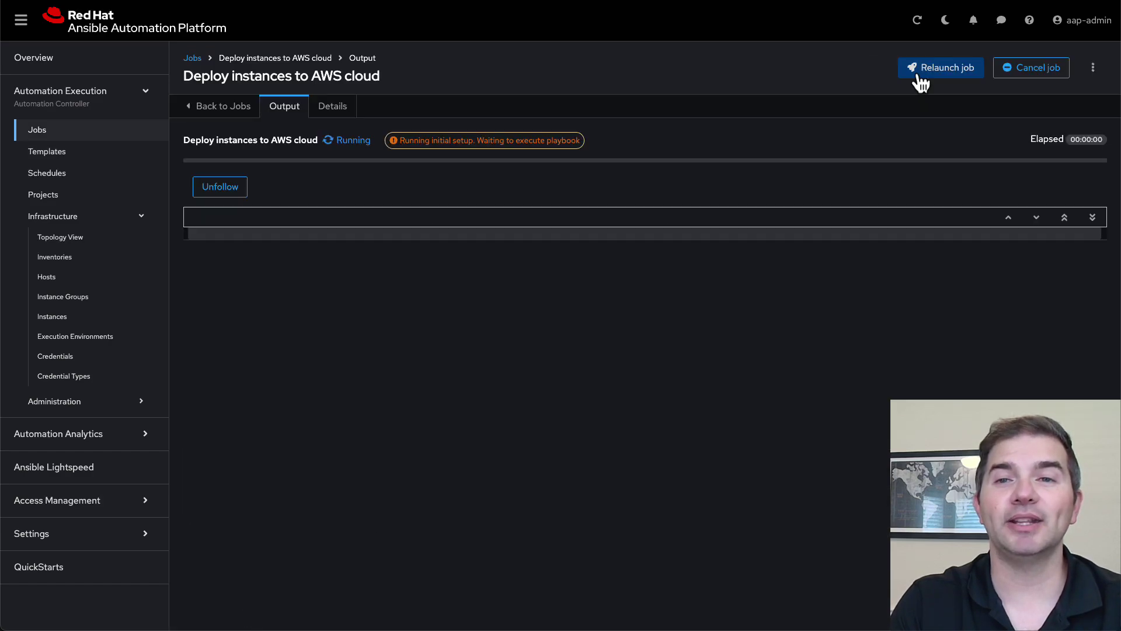